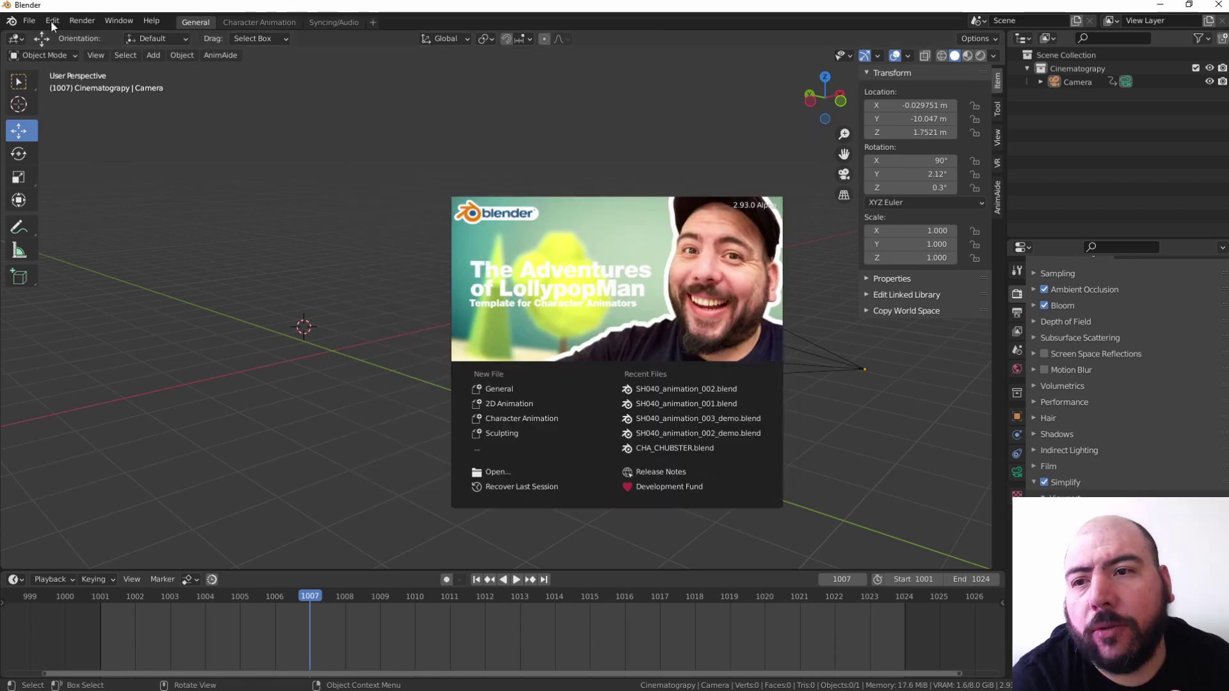
- Start an add-on install from Blender Preferences and switch to the Blender_Addons folder in File Explorer
{"action": "left_click", "coordinate": [51, 21]}
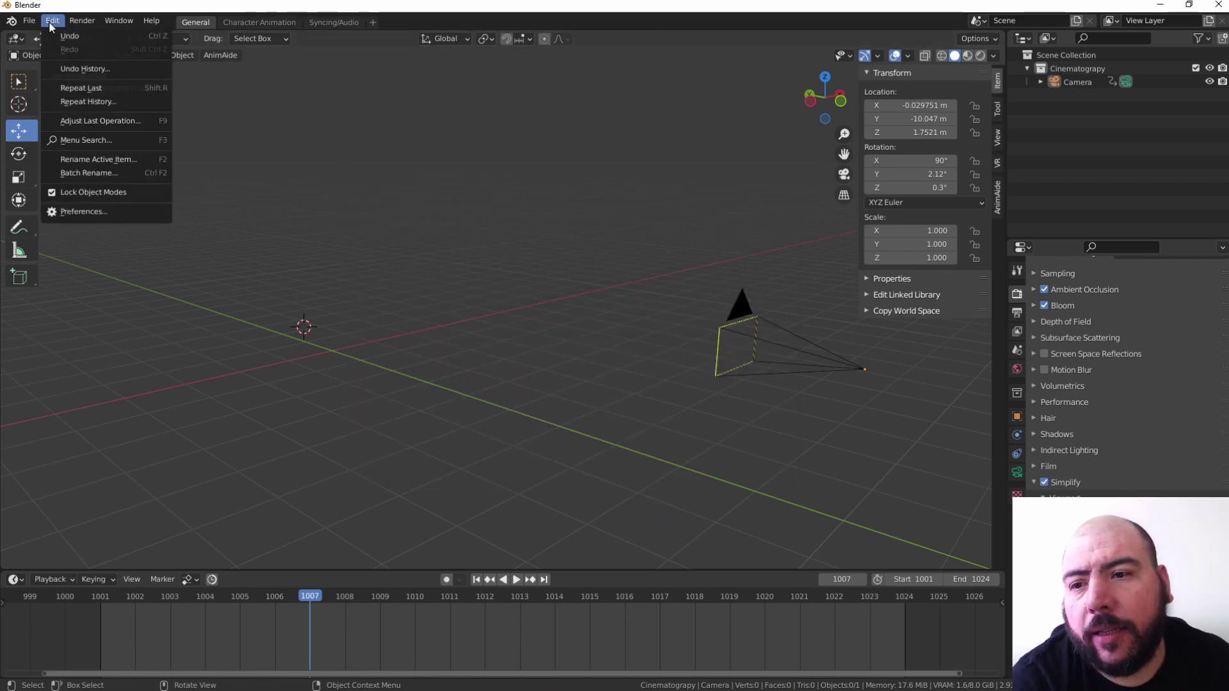
{"action": "left_click", "coordinate": [90, 212]}
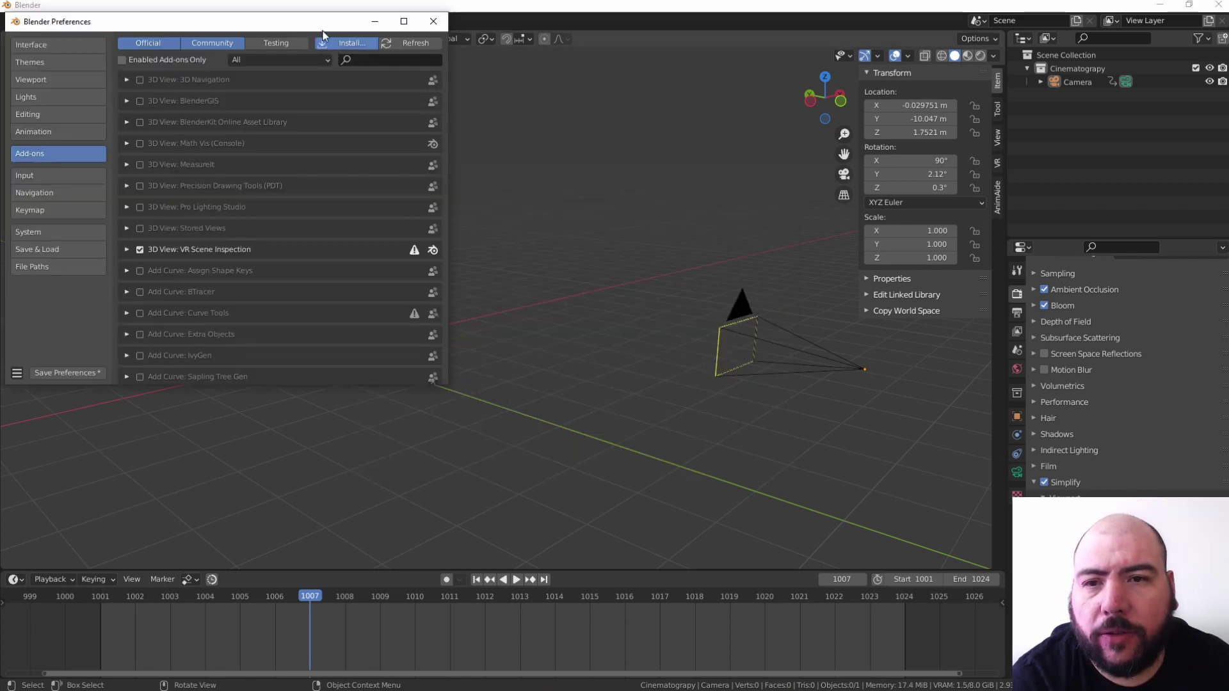
{"action": "left_click", "coordinate": [326, 40]}
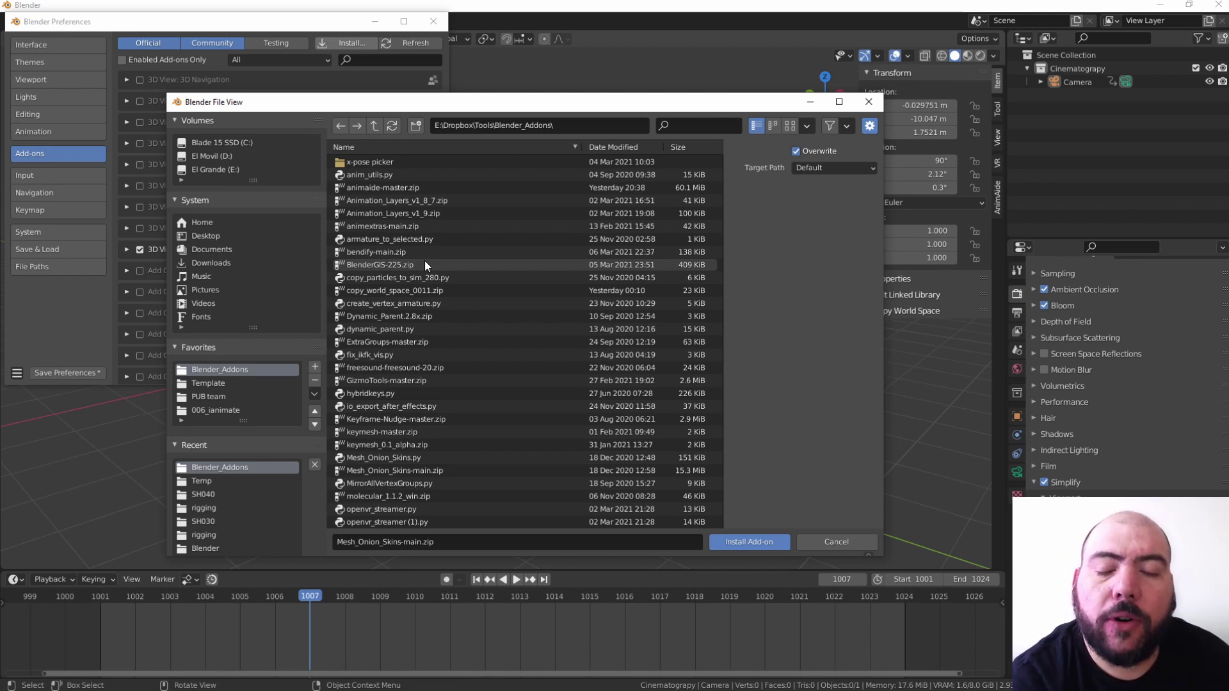
{"action": "key", "text": "alt+Tab"}
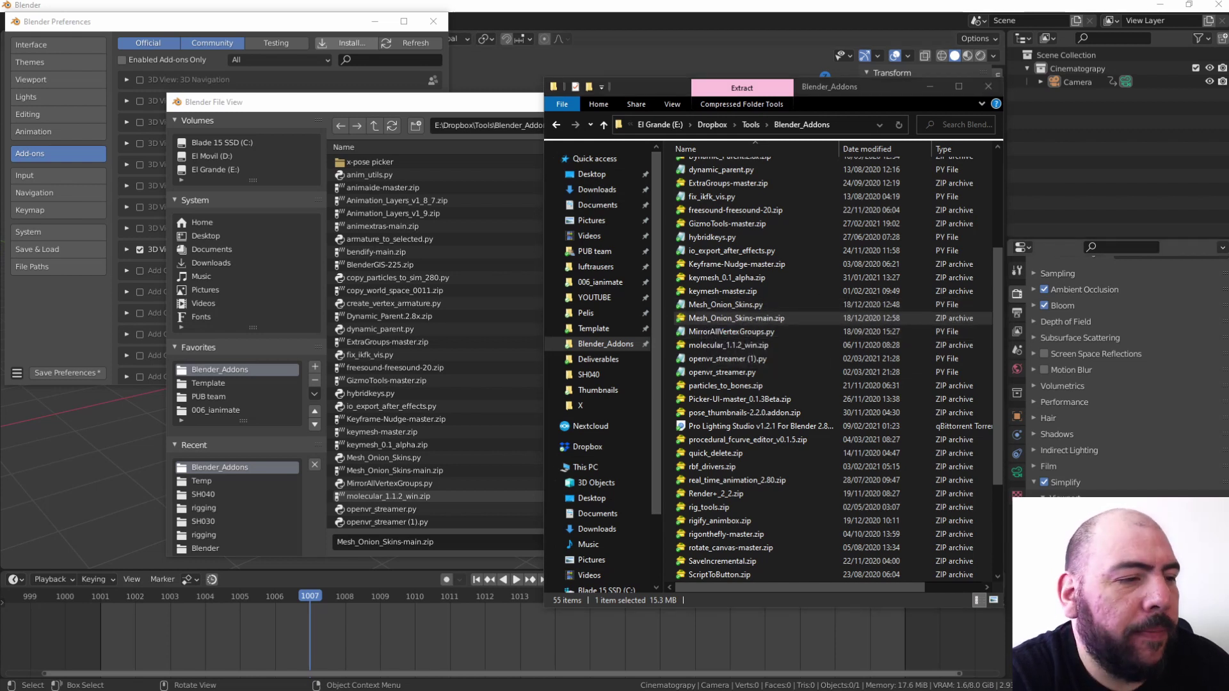
- Open Mesh_Onion_Skins-main.zip in PeaZip down to its inner folder and move that window left
{"action": "double_click", "coordinate": [730, 319]}
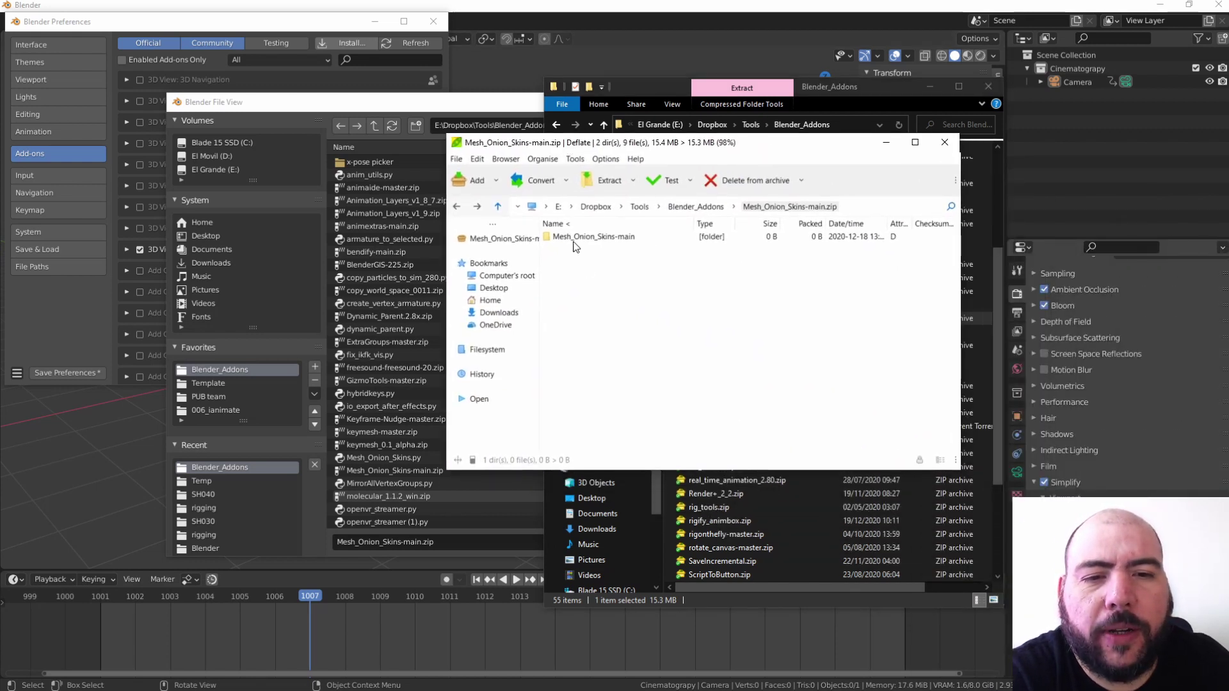
{"action": "double_click", "coordinate": [574, 237]}
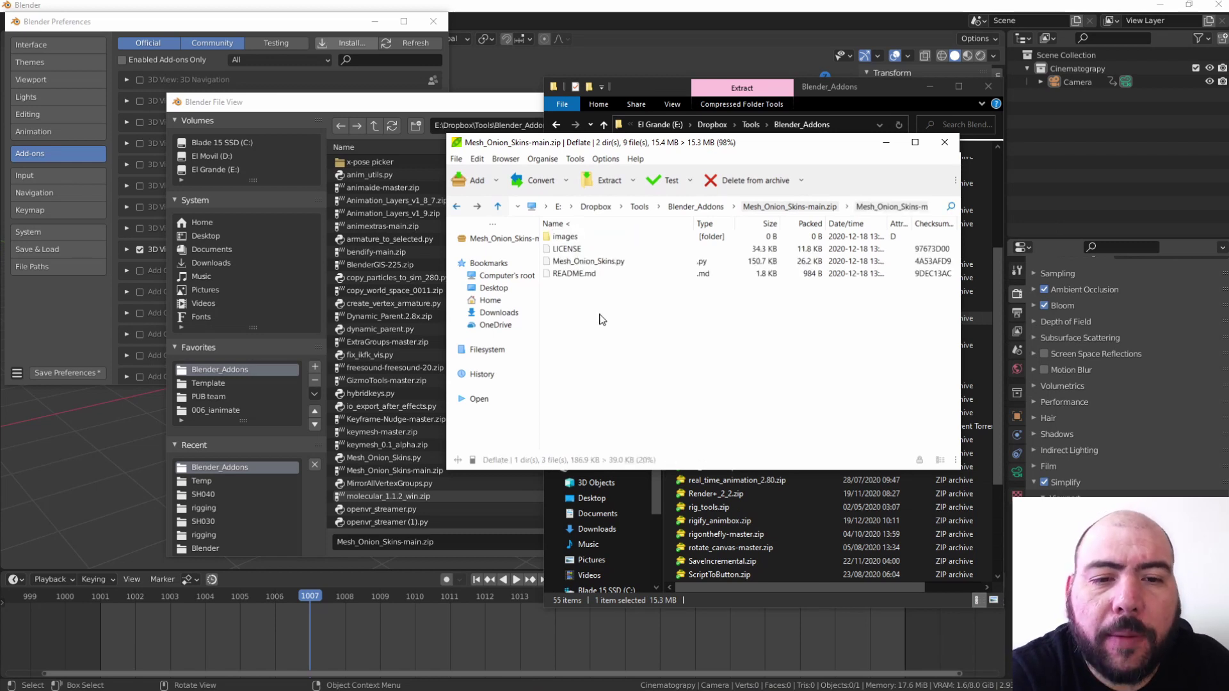
{"action": "left_click", "coordinate": [576, 250]}
{"action": "left_click", "coordinate": [566, 237]}
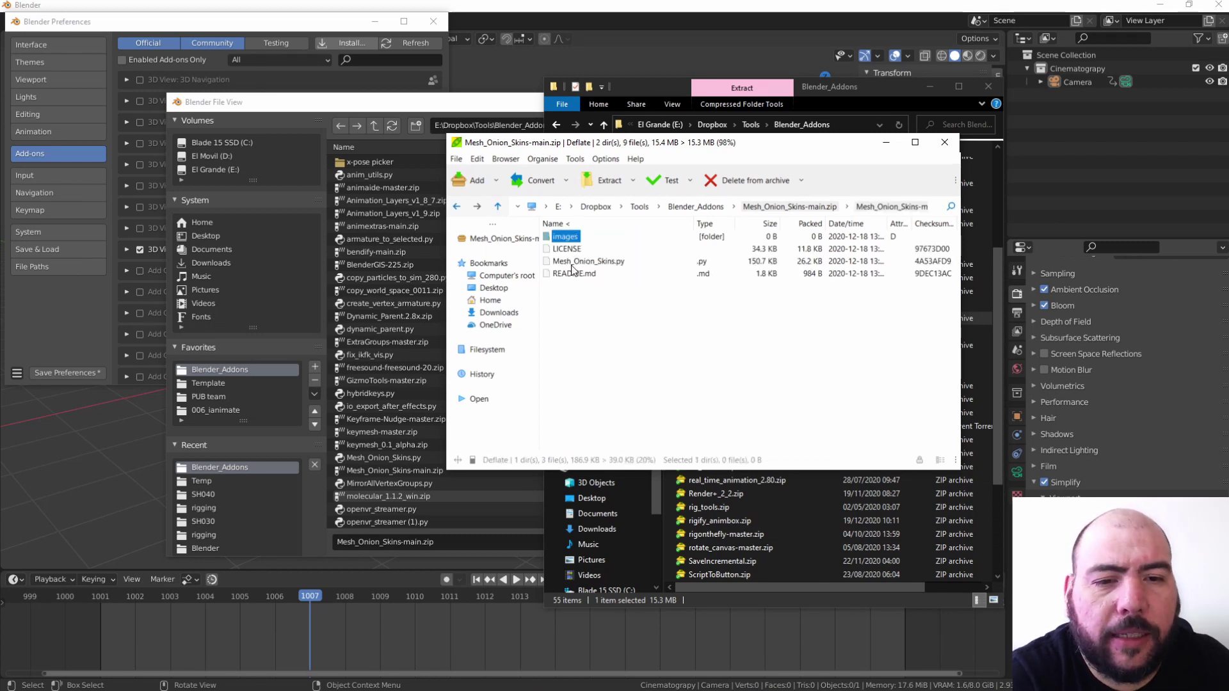
{"action": "left_click", "coordinate": [576, 274]}
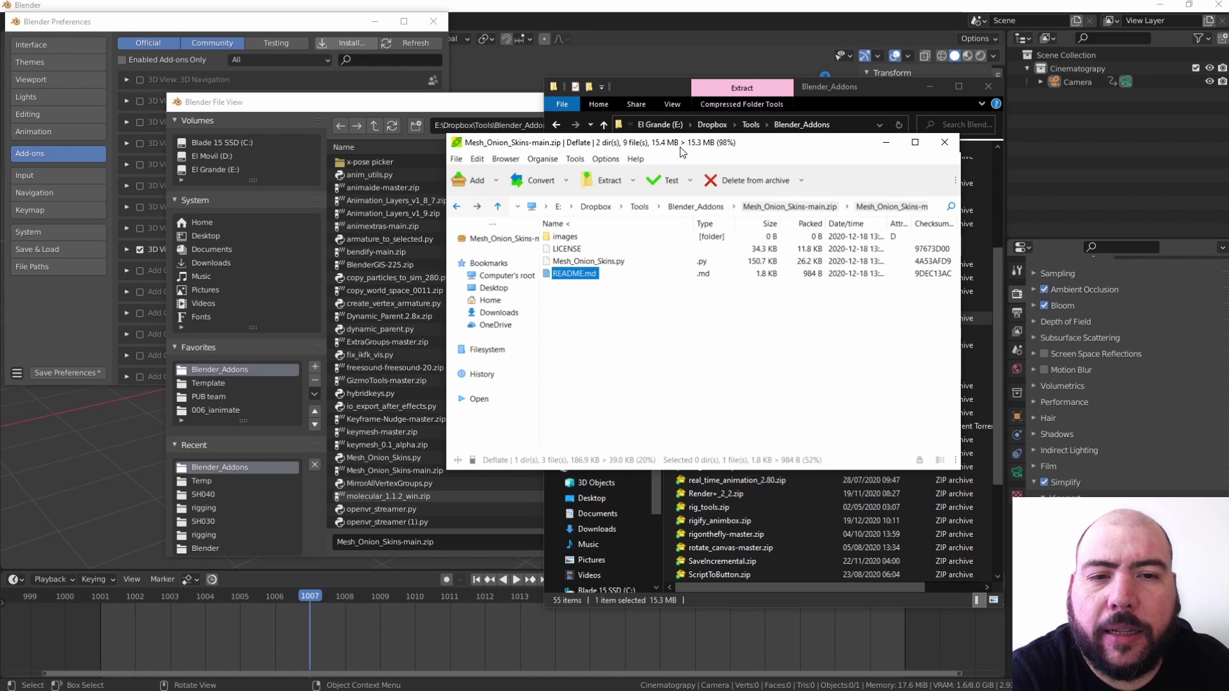
{"action": "left_click_drag", "start_coordinate": [684, 142], "coordinate": [368, 180]}
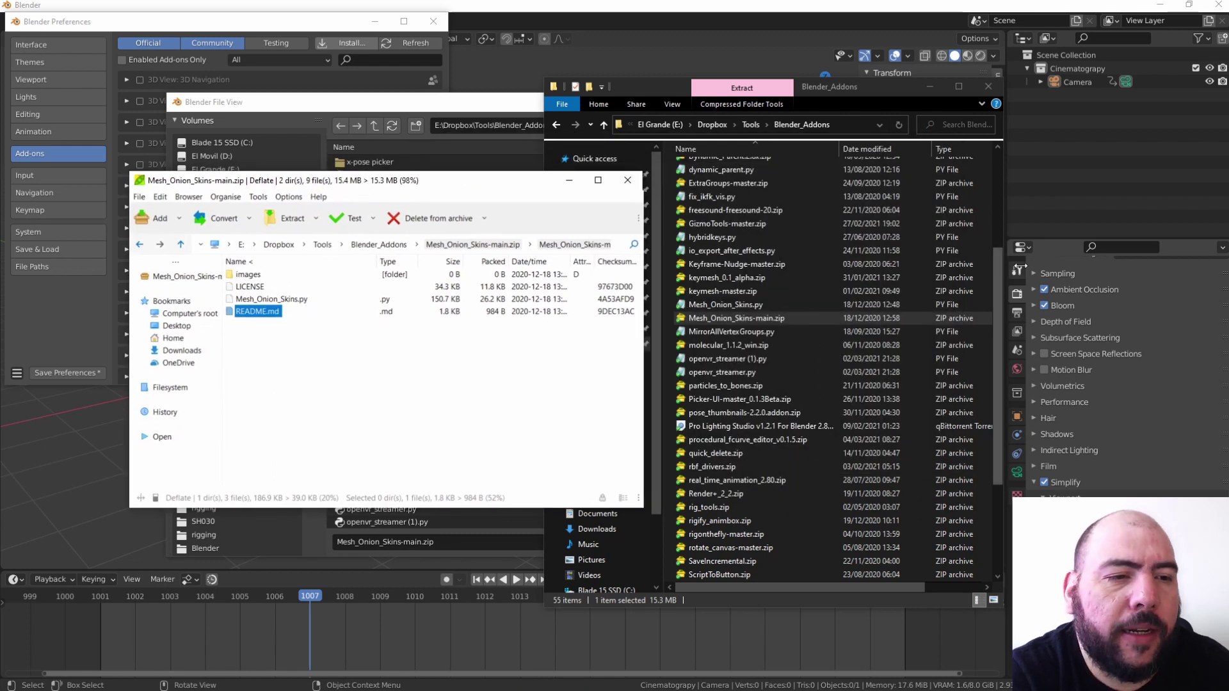
{"action": "left_click", "coordinate": [430, 365]}
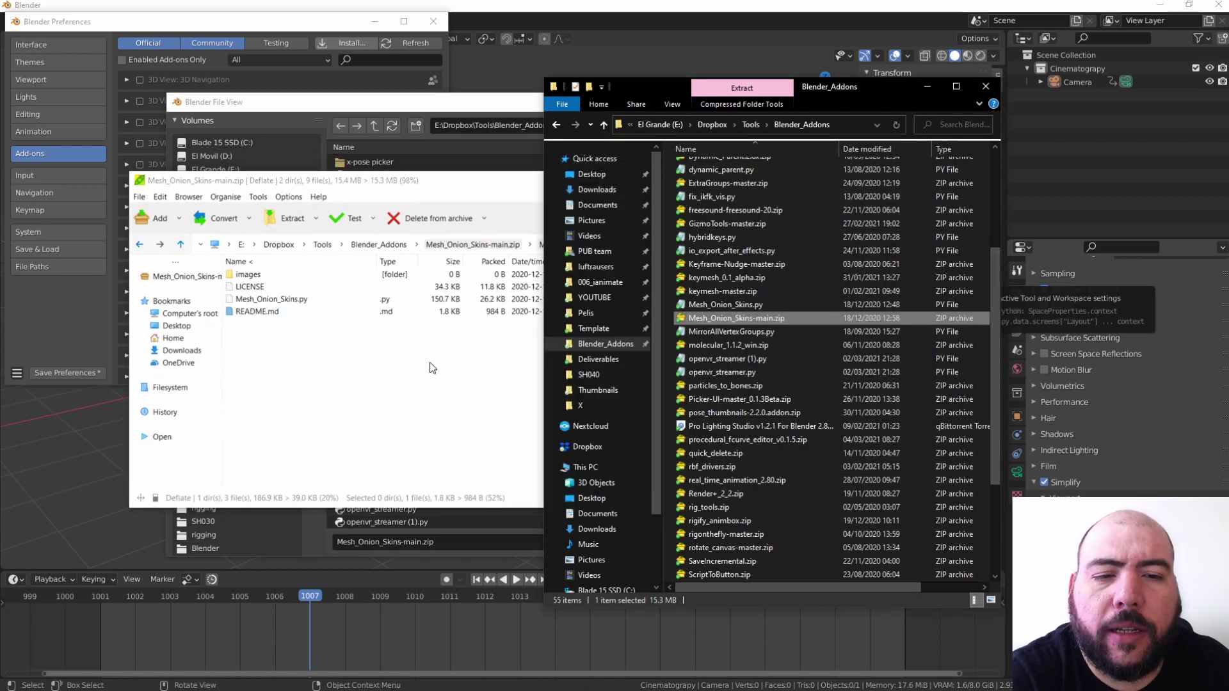
- Open animaide-master.zip from the Blender_Addons listing for comparison
{"action": "left_click", "coordinate": [989, 210]}
{"action": "scroll", "coordinate": [993, 204], "scroll_direction": "up", "scroll_amount": 5}
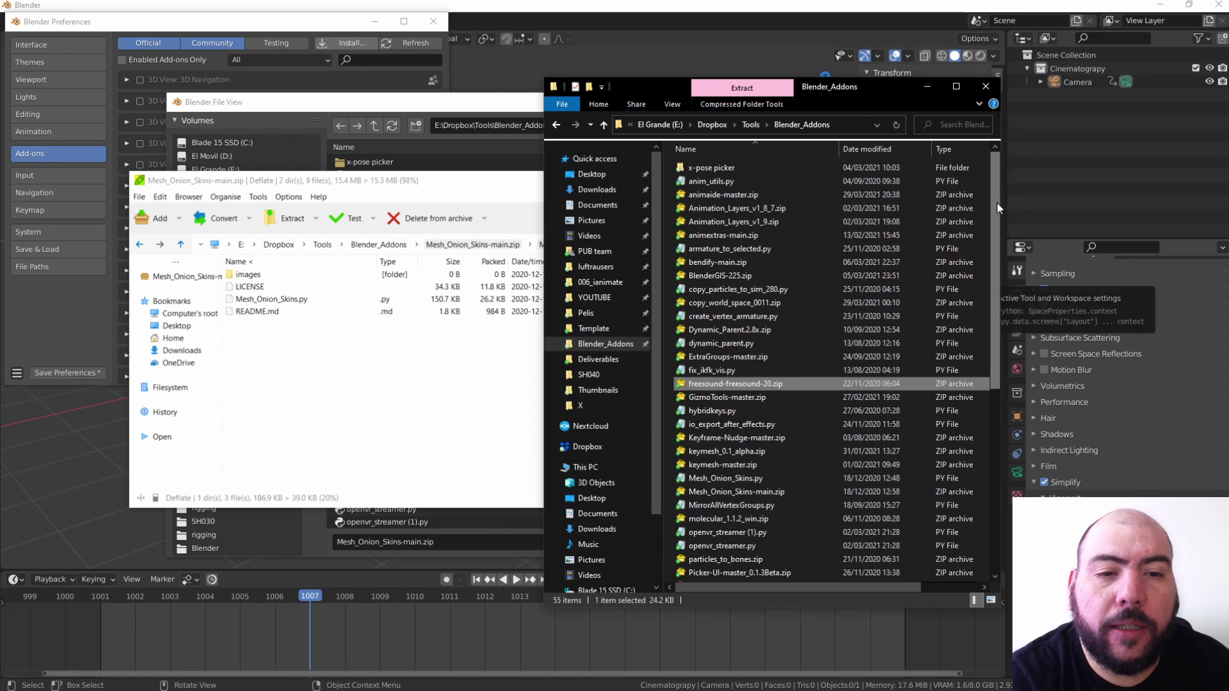
{"action": "left_click", "coordinate": [736, 208]}
{"action": "left_click", "coordinate": [742, 221]}
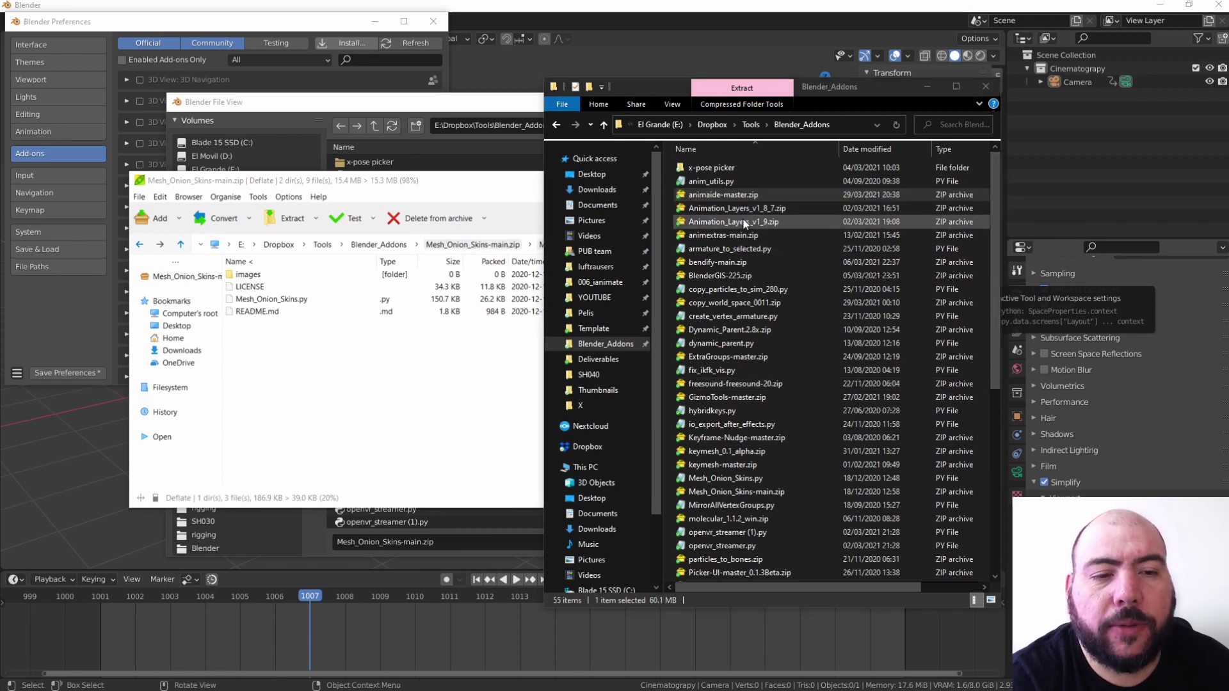
{"action": "double_click", "coordinate": [723, 194]}
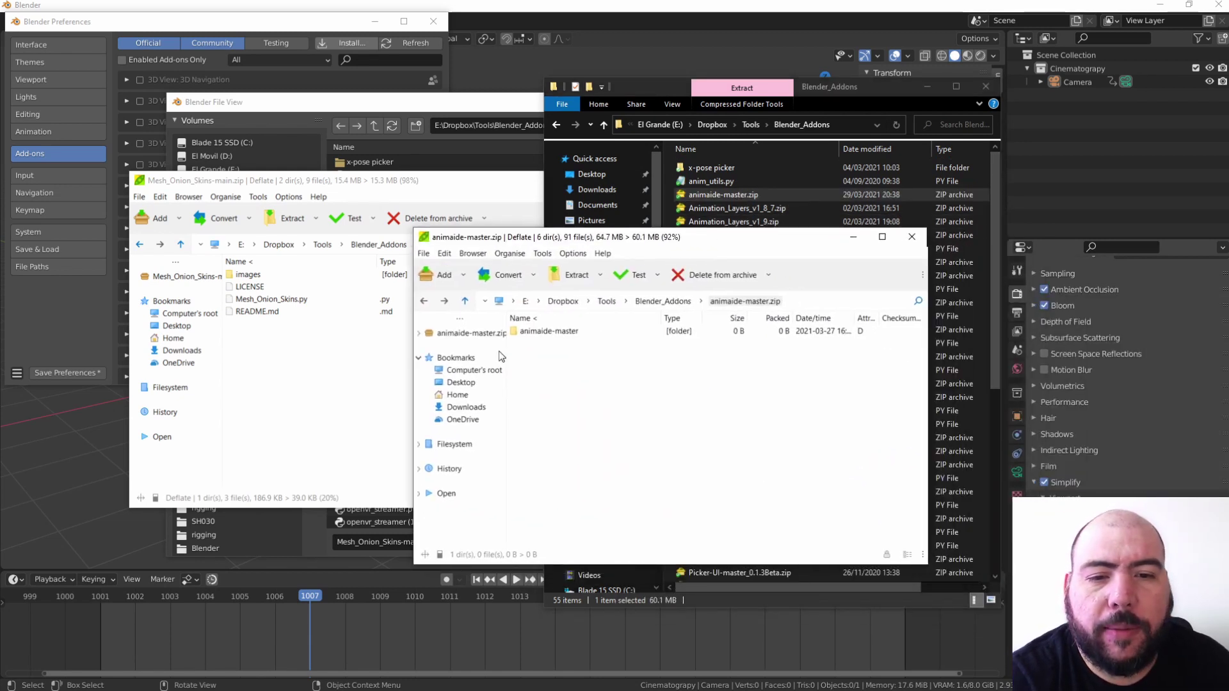
- Enter the animaide-master folder and compare it with Mesh_Onion_Skins.py in the other archive
{"action": "double_click", "coordinate": [567, 332]}
{"action": "left_click", "coordinate": [539, 457]}
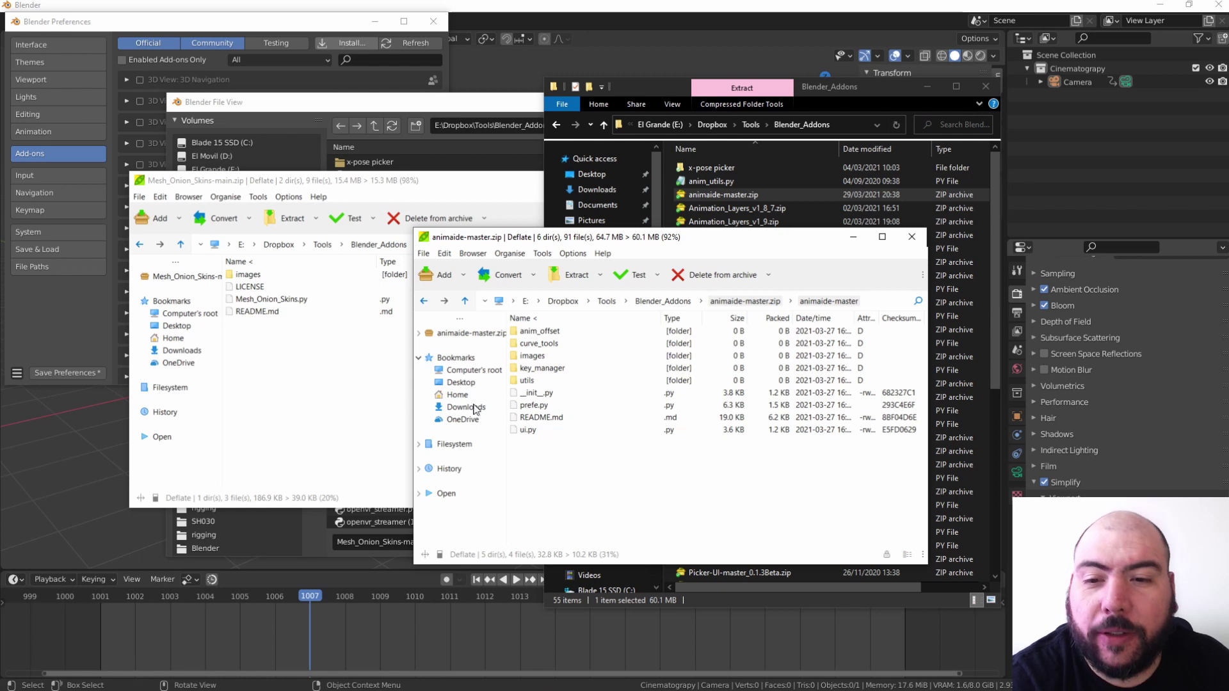
{"action": "left_click", "coordinate": [326, 397]}
{"action": "left_click", "coordinate": [274, 299]}
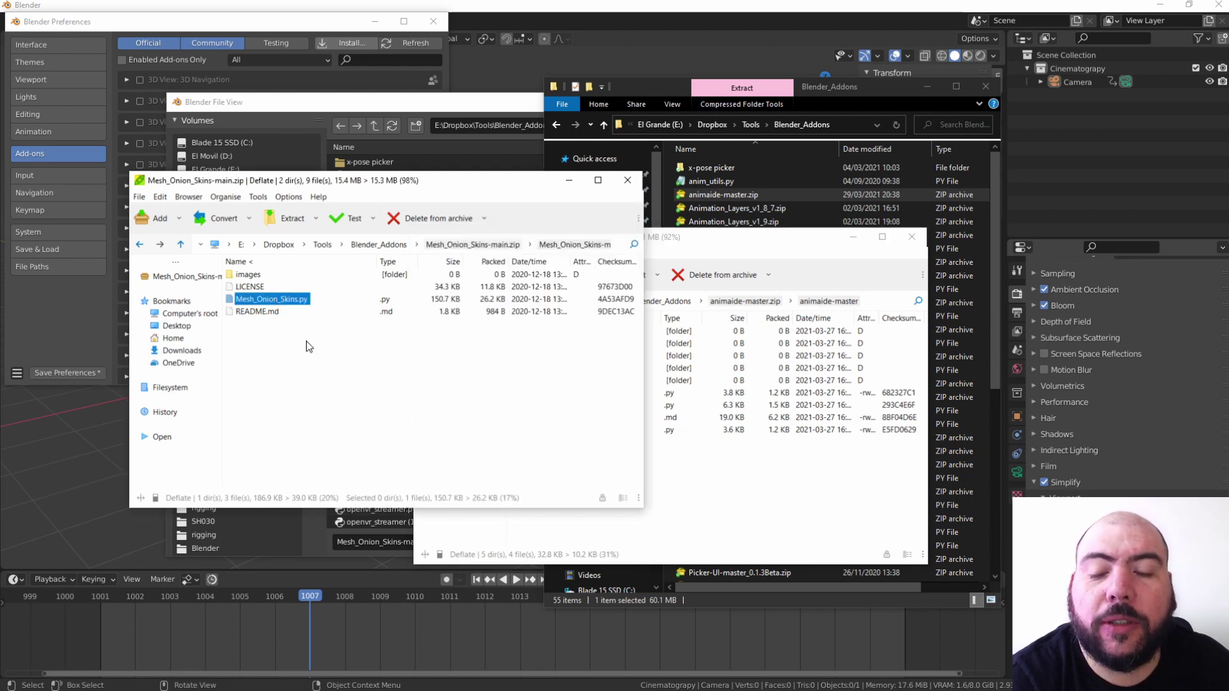
- Browse into curve_tools and back, then close the animaide-master archive window
{"action": "key", "text": "alt+Tab"}
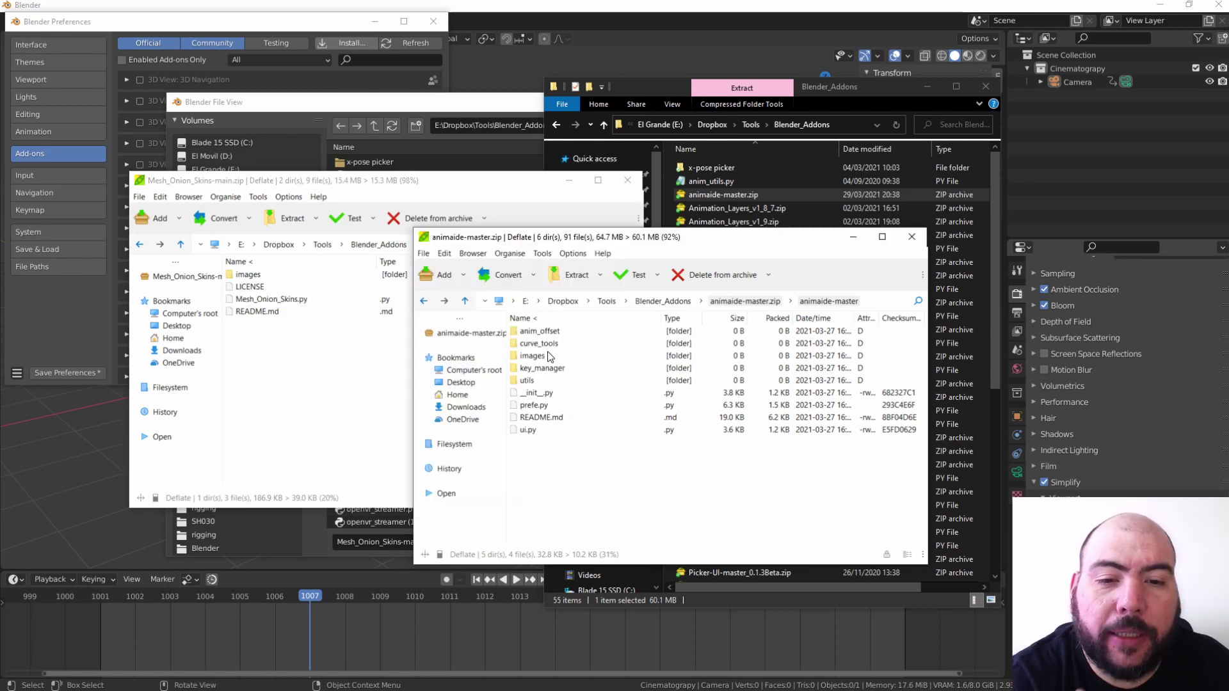
{"action": "double_click", "coordinate": [543, 343]}
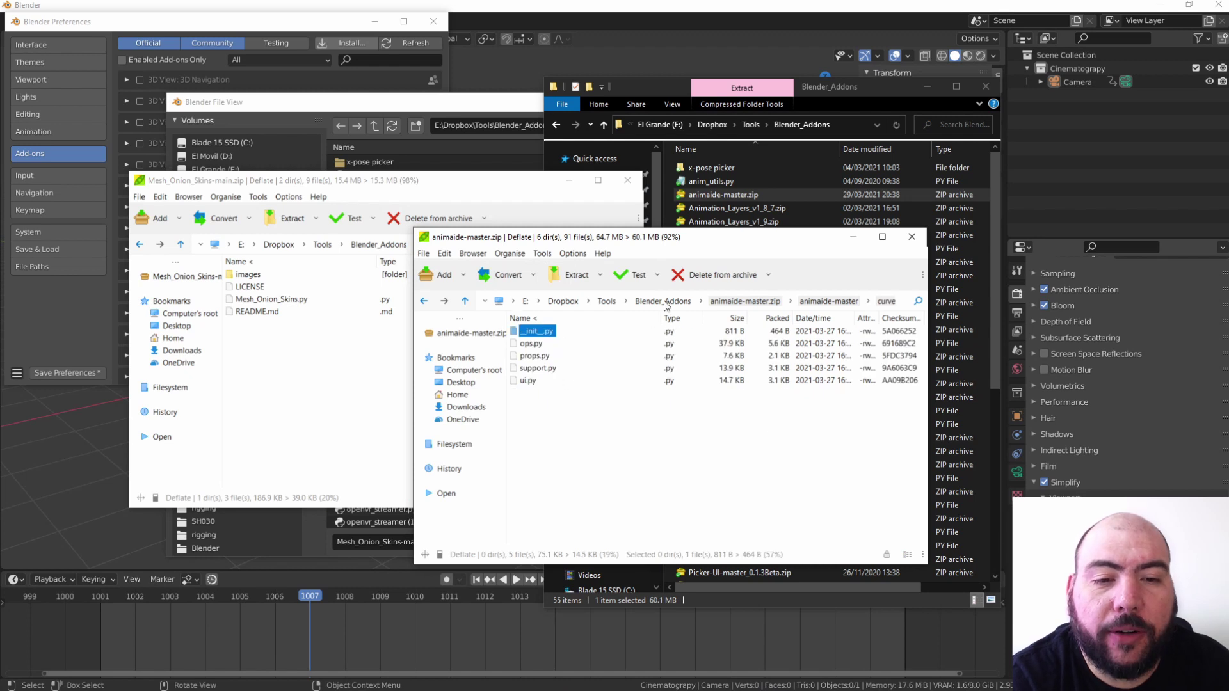
{"action": "left_click", "coordinate": [826, 302]}
{"action": "left_click", "coordinate": [613, 517]}
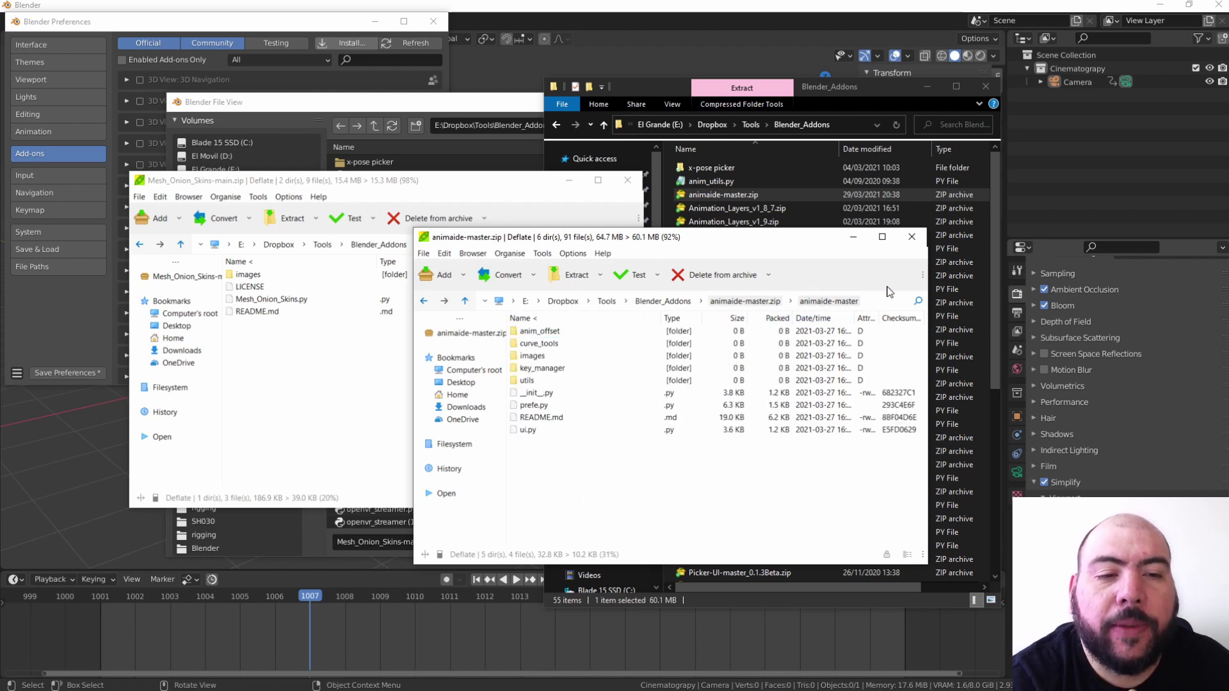
{"action": "left_click", "coordinate": [916, 241]}
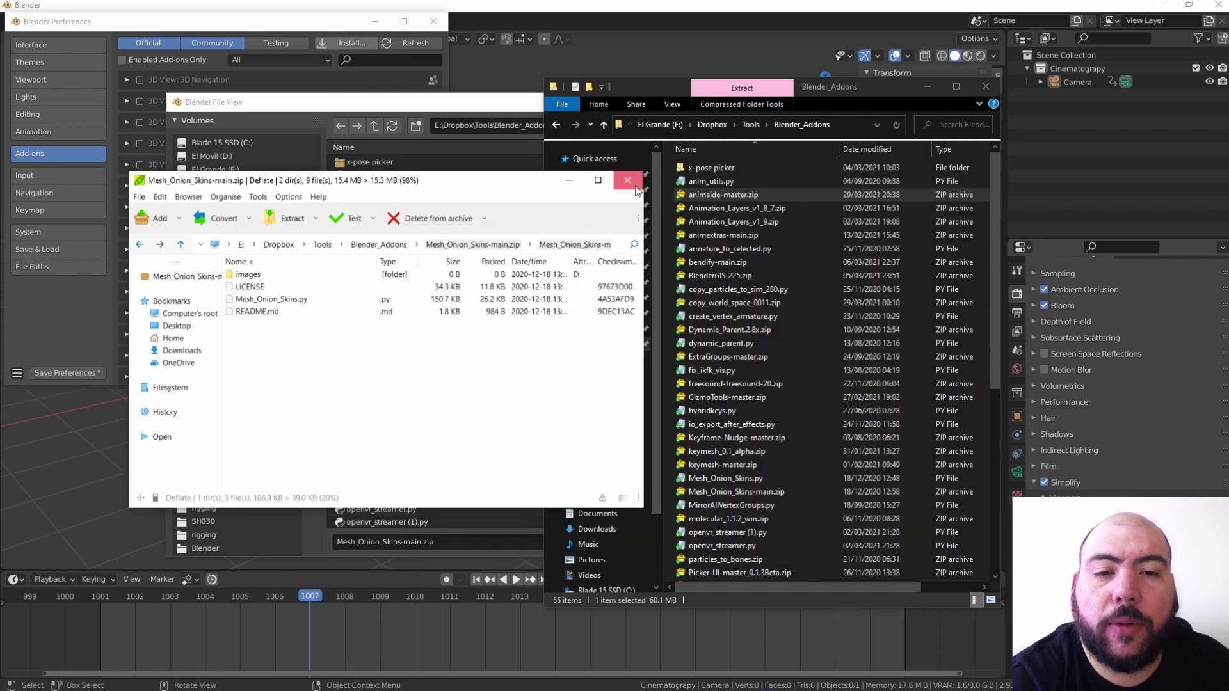
- Install Mesh_Onion_Skins-main.zip as a Blender add-on from the file browser
{"action": "left_click", "coordinate": [374, 112]}
{"action": "scroll", "coordinate": [404, 275], "scroll_direction": "down", "scroll_amount": 1}
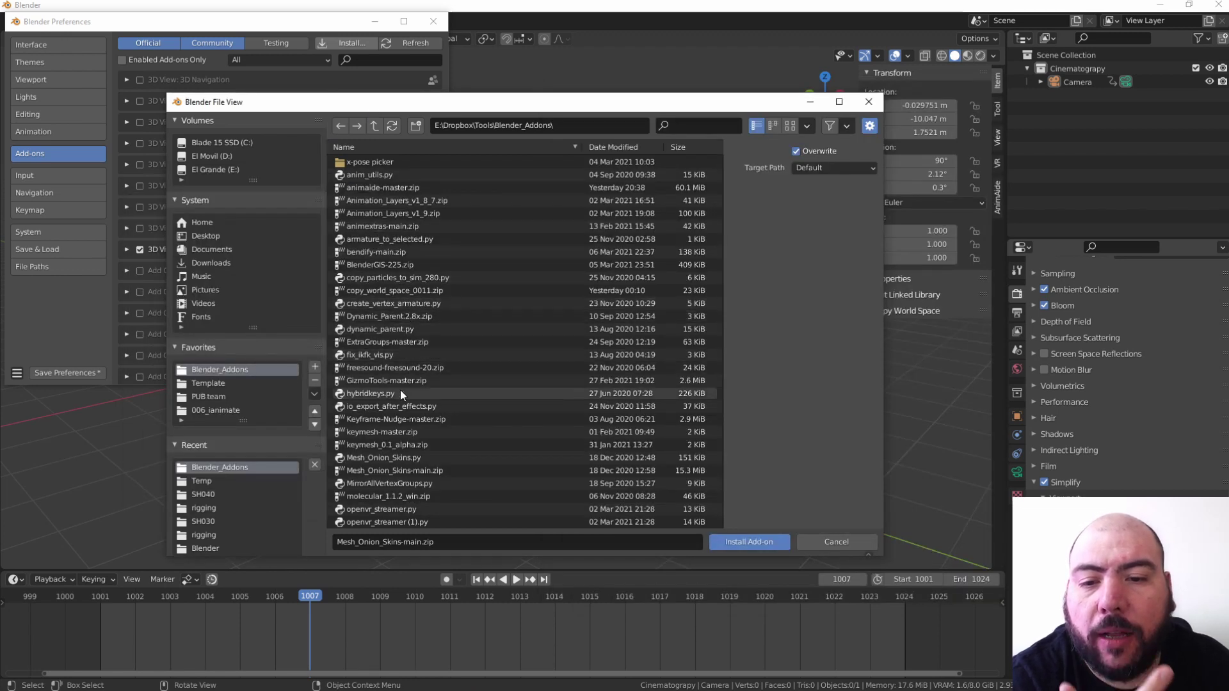
{"action": "scroll", "coordinate": [416, 402], "scroll_direction": "down", "scroll_amount": 2}
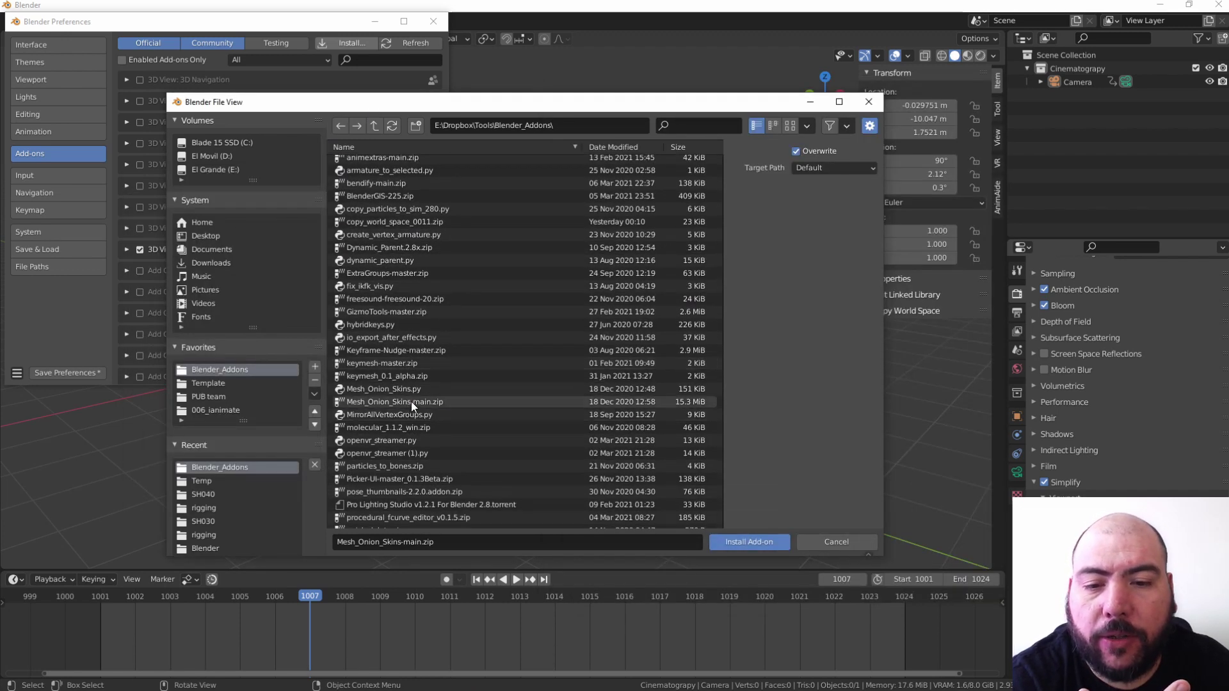
{"action": "left_click", "coordinate": [411, 401]}
{"action": "left_click", "coordinate": [758, 543]}
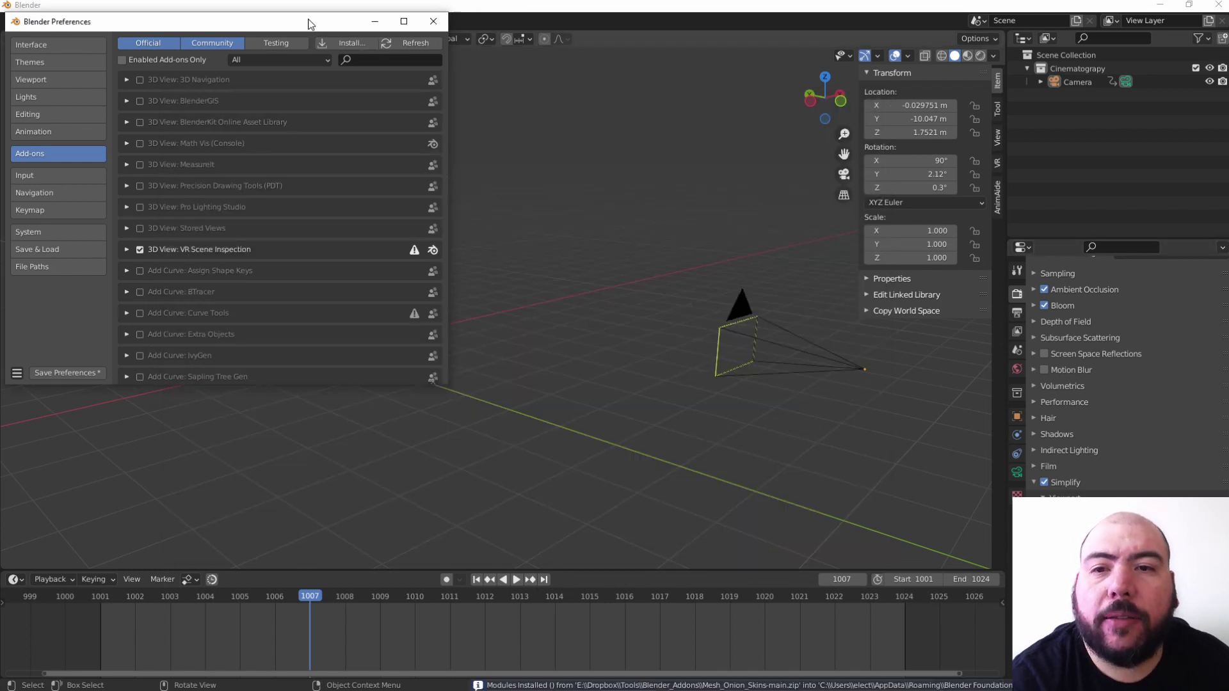
- Search the add-ons for 'mesh on', find no match, clear the filter, and restart the install
{"action": "left_click_drag", "start_coordinate": [309, 23], "coordinate": [650, 117]}
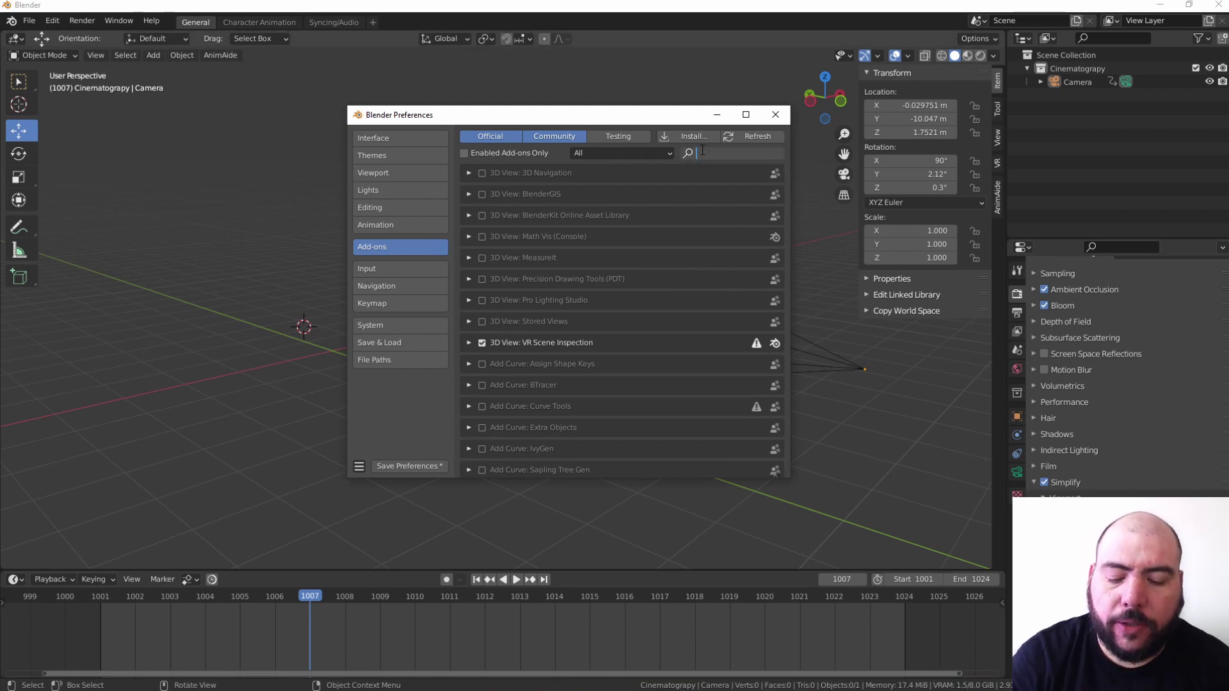
{"action": "type", "text": "mesh"}
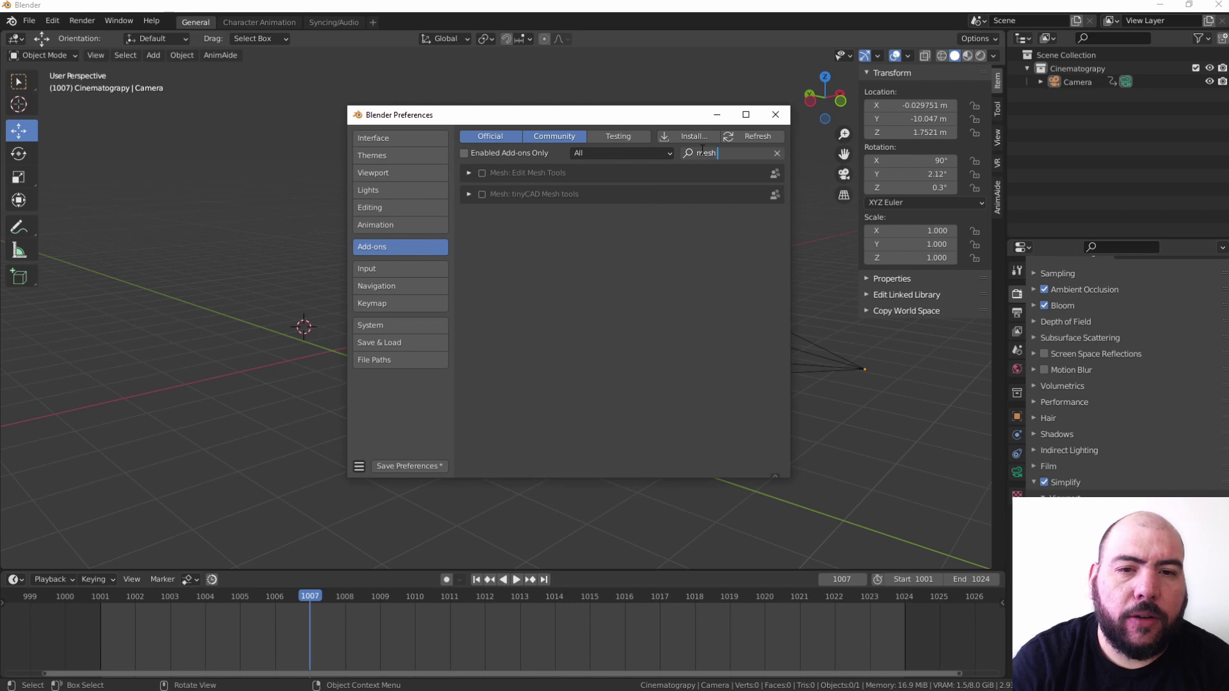
{"action": "type", "text": " oni"}
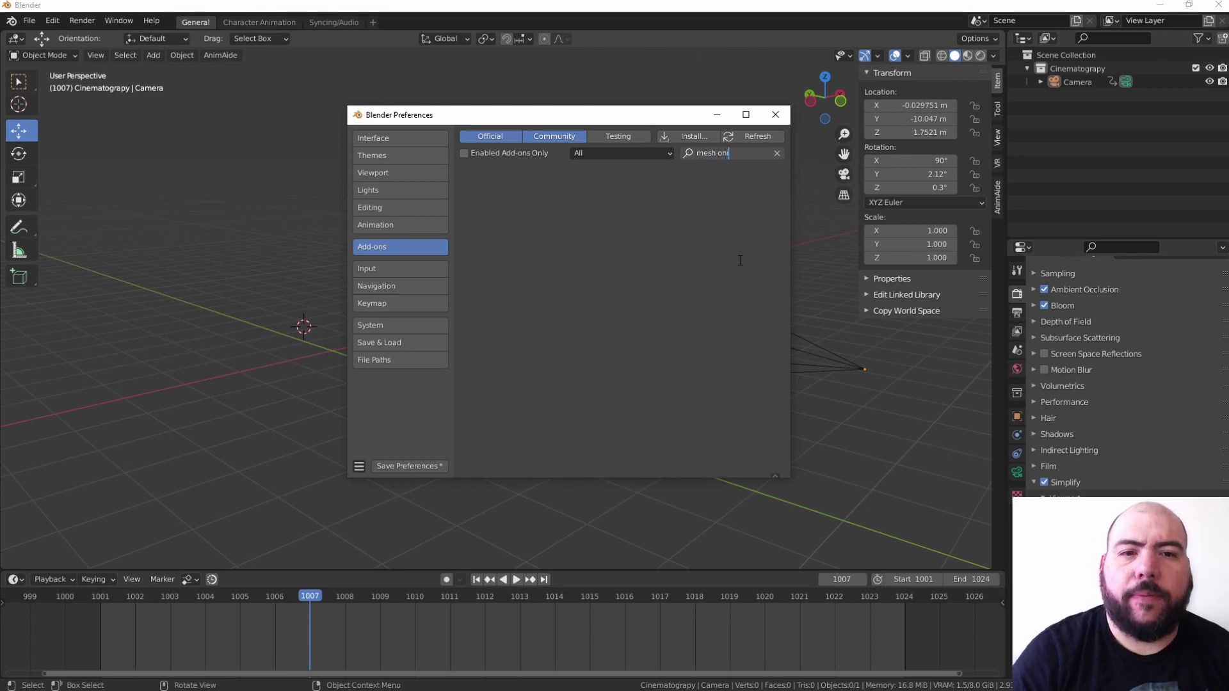
{"action": "left_click", "coordinate": [776, 153]}
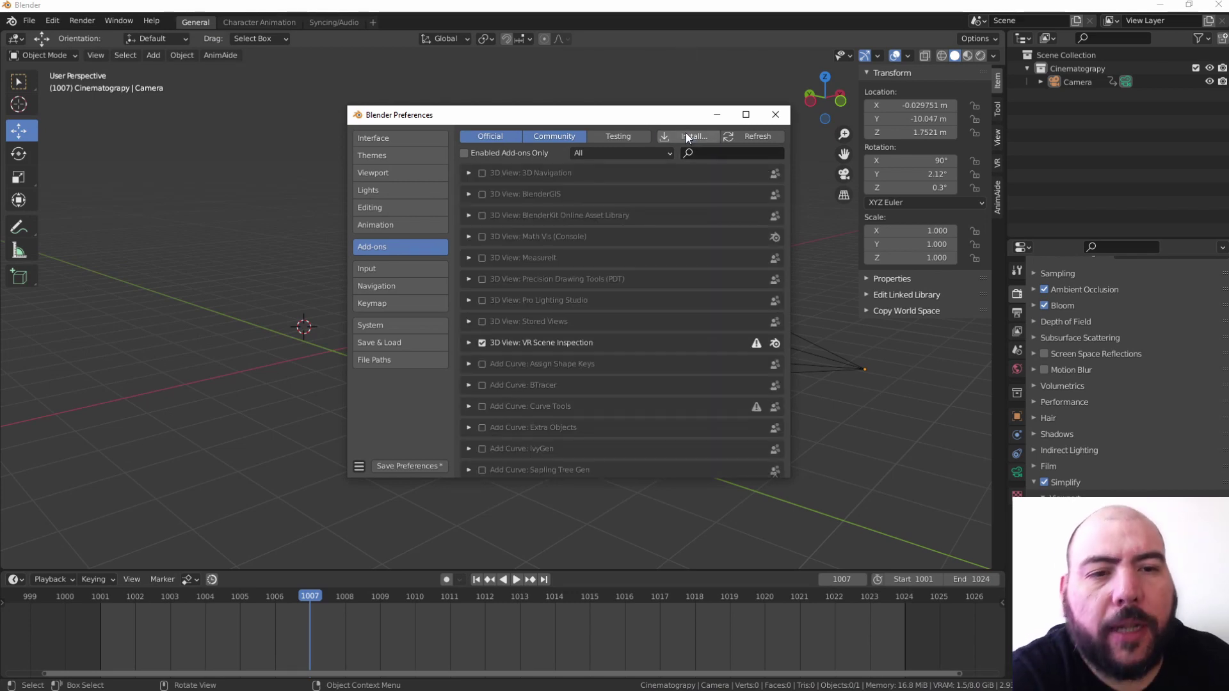
{"action": "left_click", "coordinate": [686, 136]}
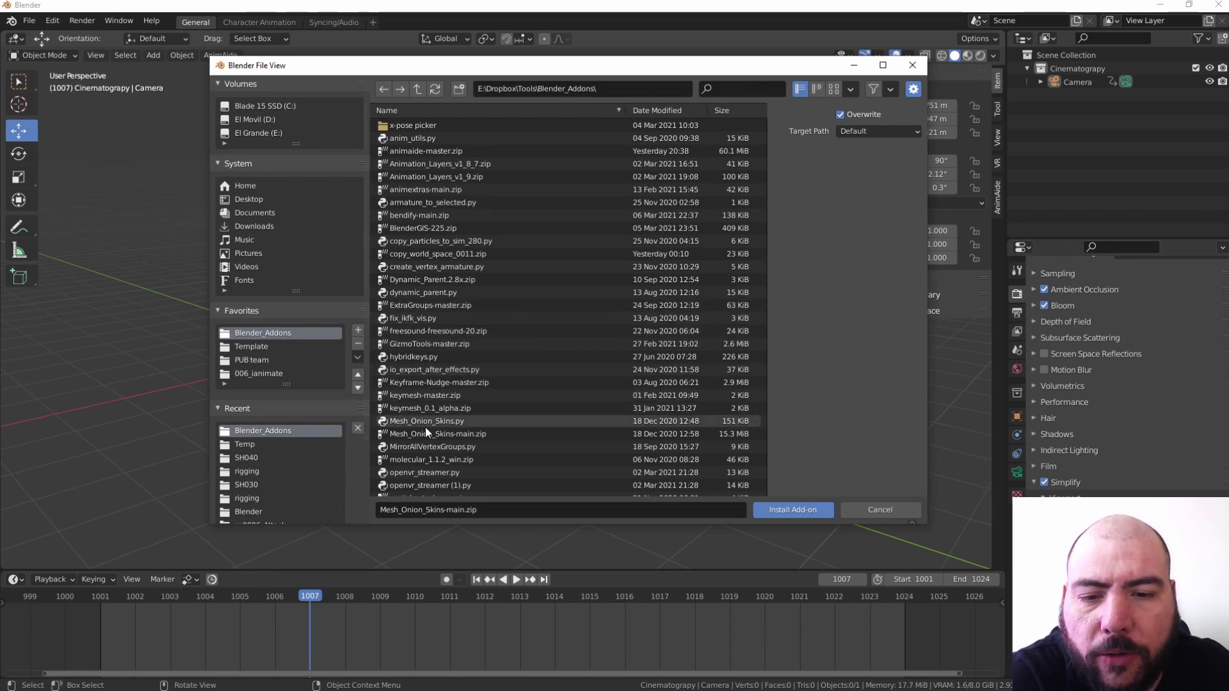
- Install Mesh_Onion_Skins.py and expand then collapse the Animation: Mesh Onion Skins entry
{"action": "left_click", "coordinate": [429, 421]}
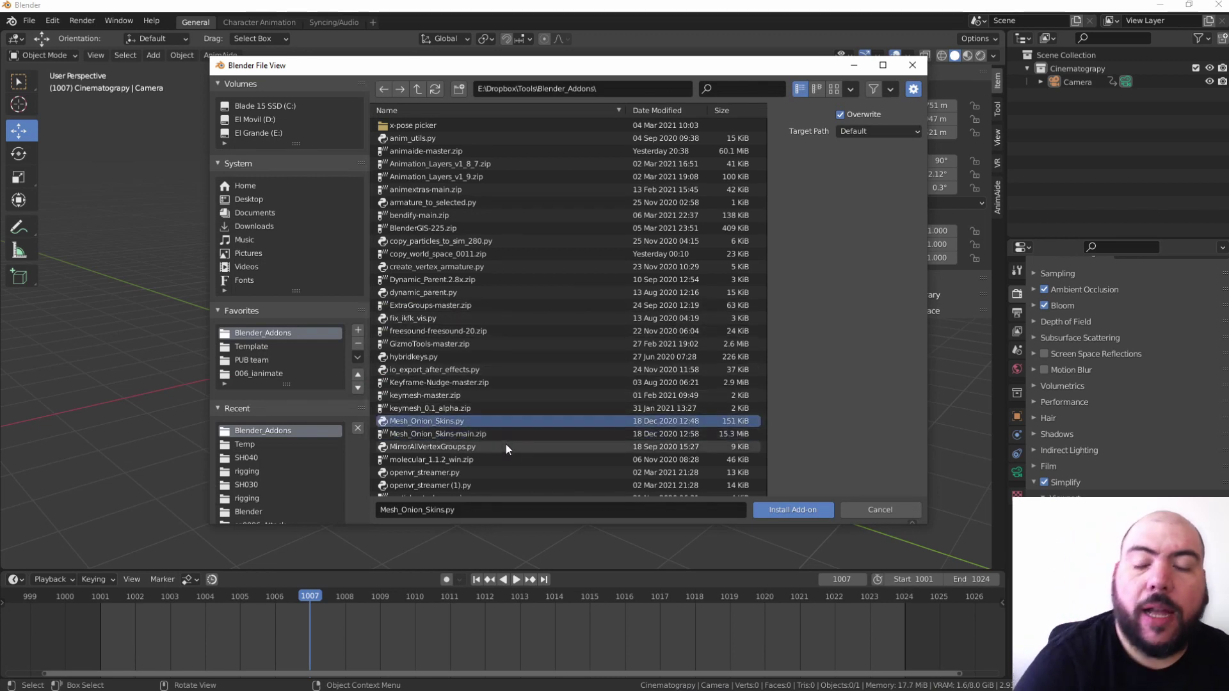
{"action": "left_click", "coordinate": [770, 512]}
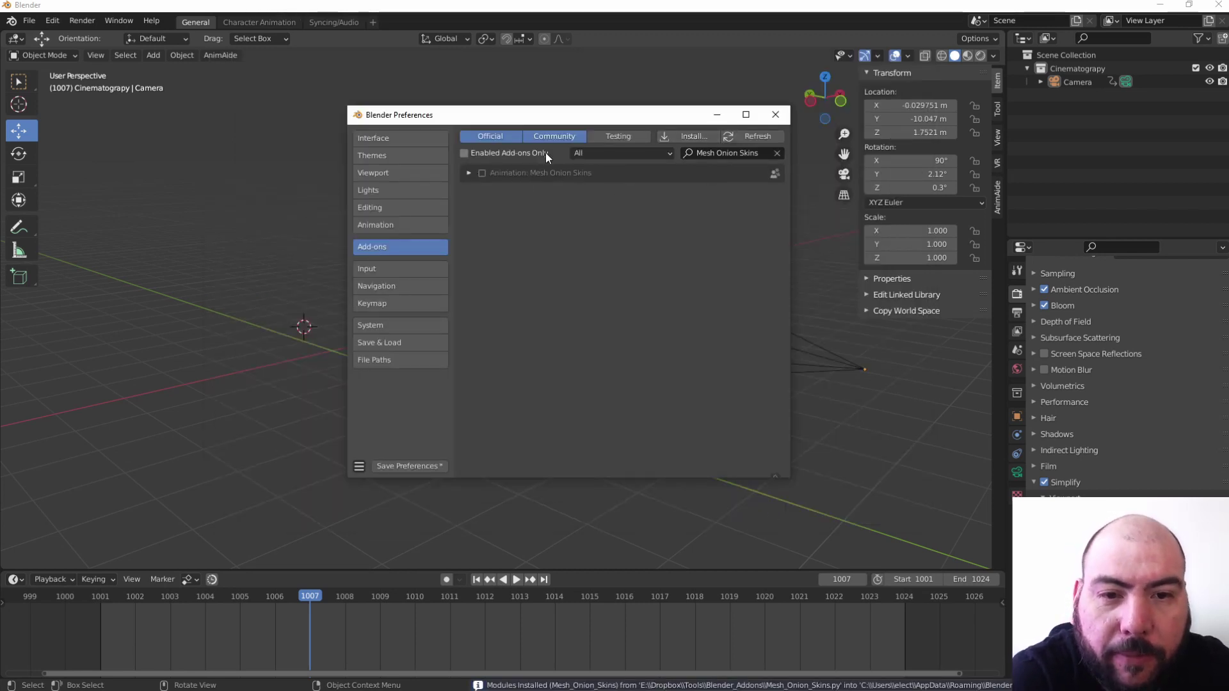
{"action": "left_click", "coordinate": [483, 169]}
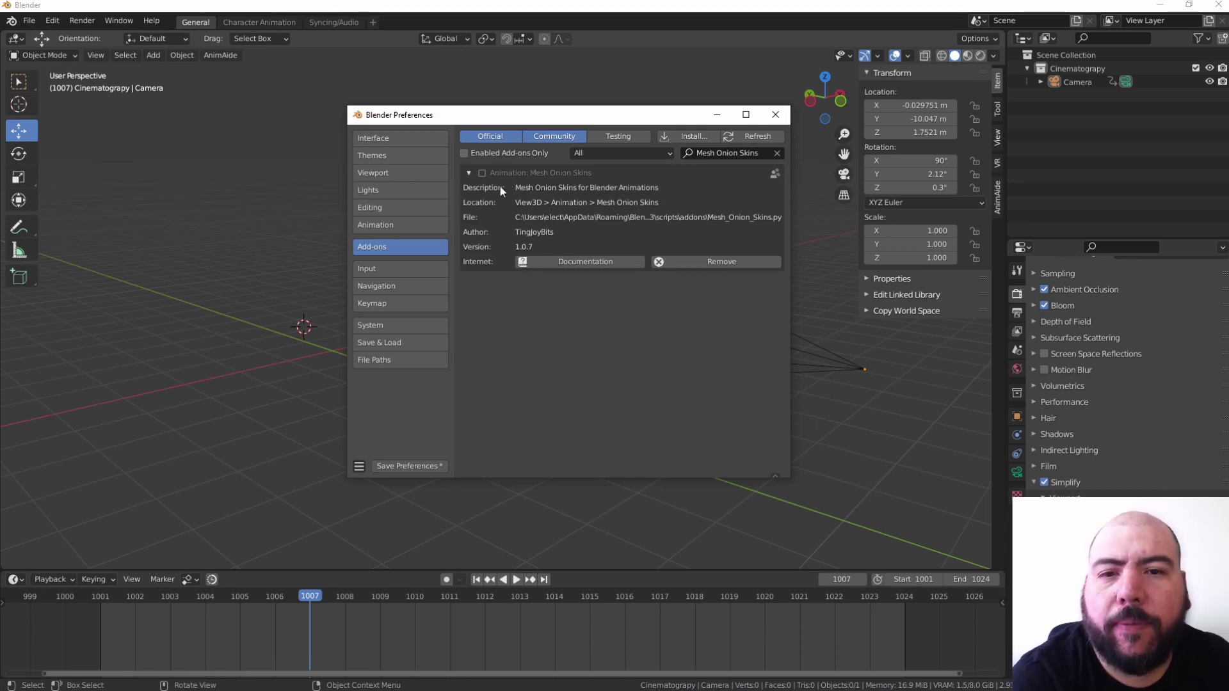
{"action": "left_click", "coordinate": [470, 174]}
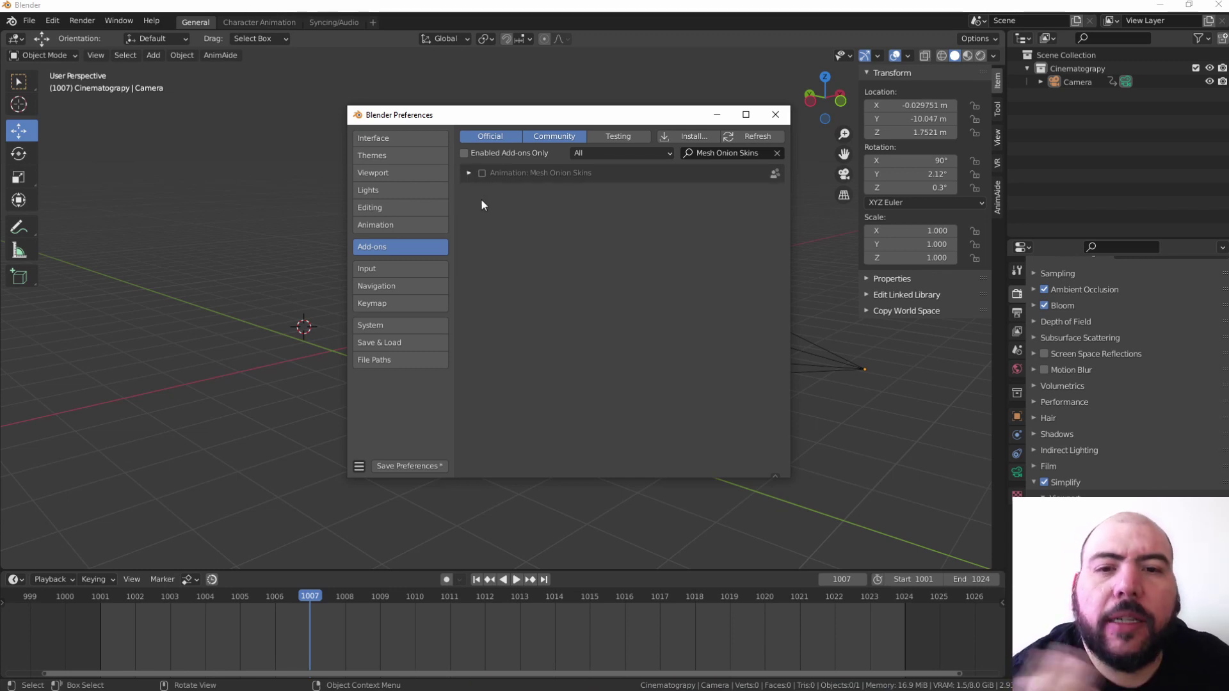
- Extract animaide-master.zip here with PeaZip into an animaide-master folder
{"action": "key", "text": "alt+Tab"}
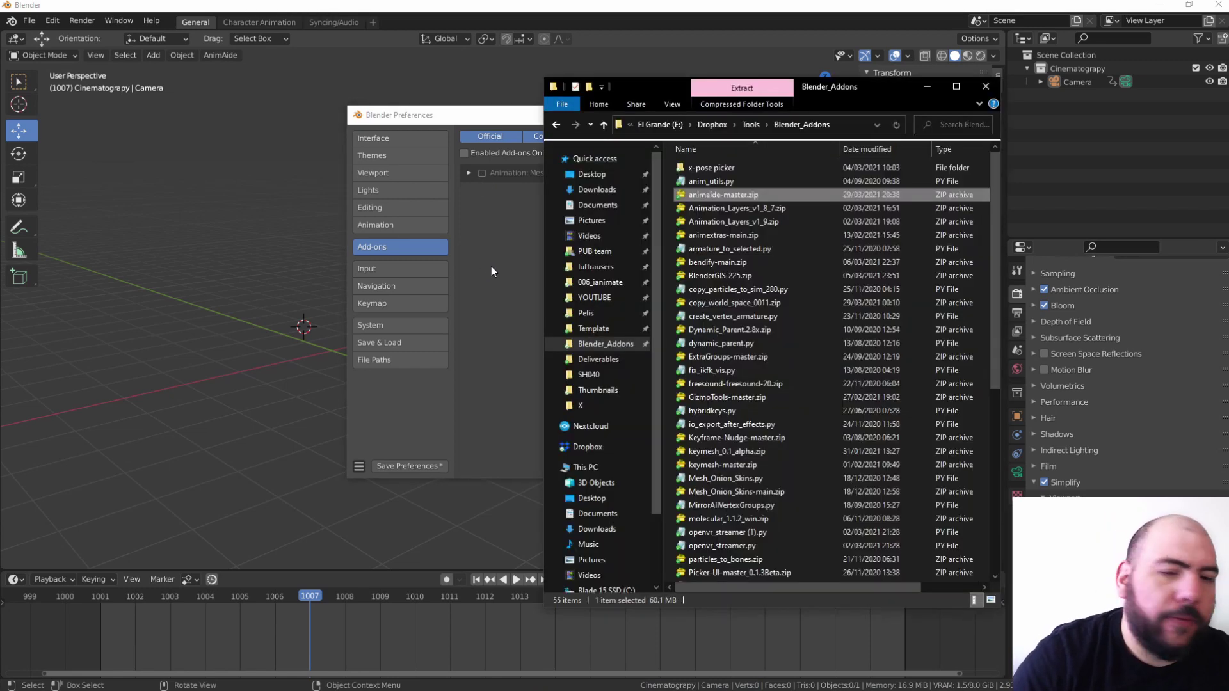
{"action": "right_click", "coordinate": [743, 195]}
{"action": "mouse_move", "coordinate": [693, 217]}
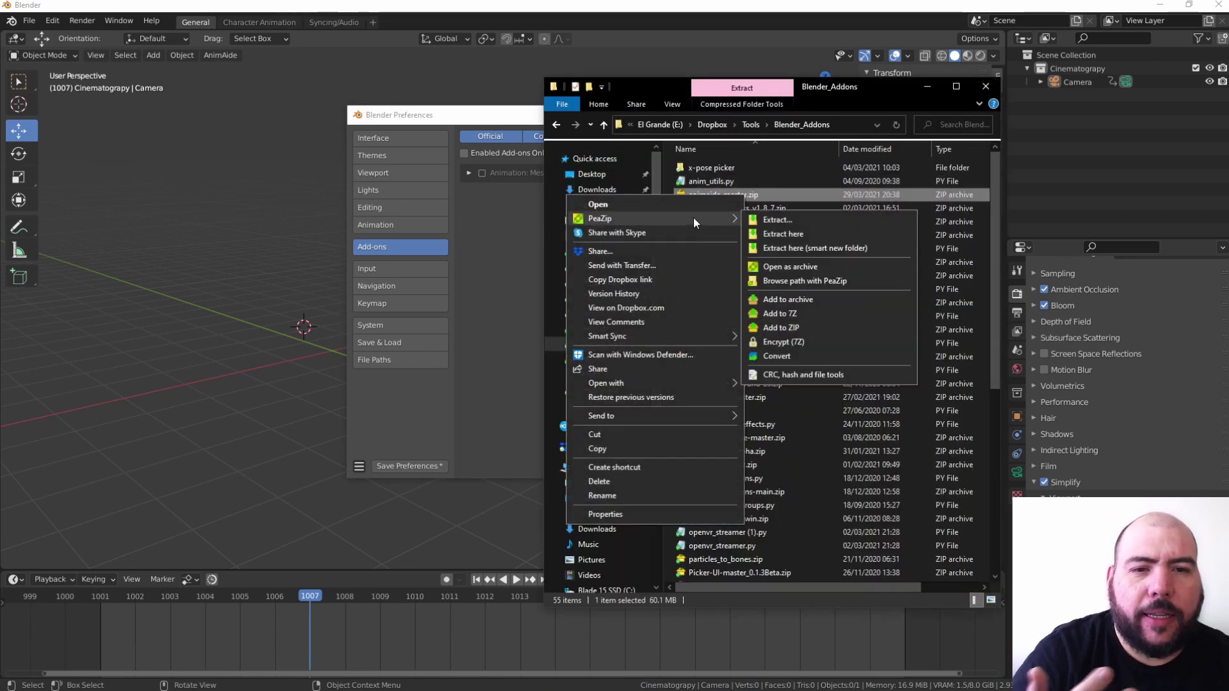
{"action": "left_click", "coordinate": [789, 230]}
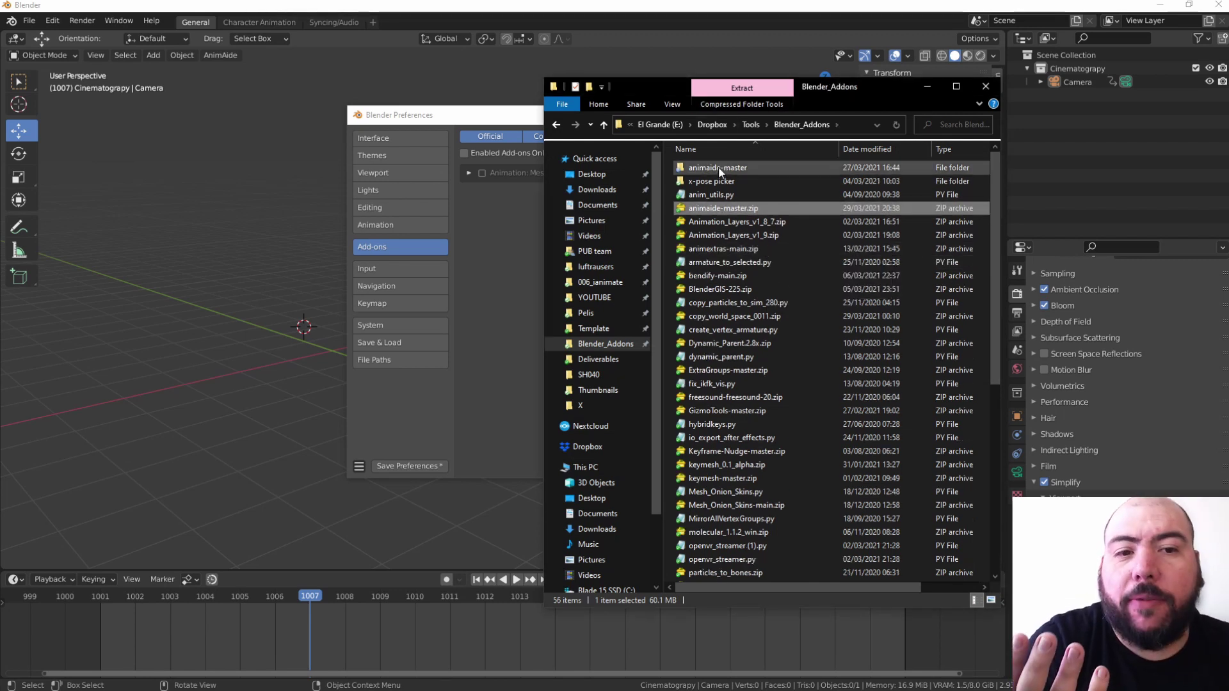
- Check the extracted animaide-master folder, go back to Blender_Addons, then return to Blender
{"action": "double_click", "coordinate": [718, 168]}
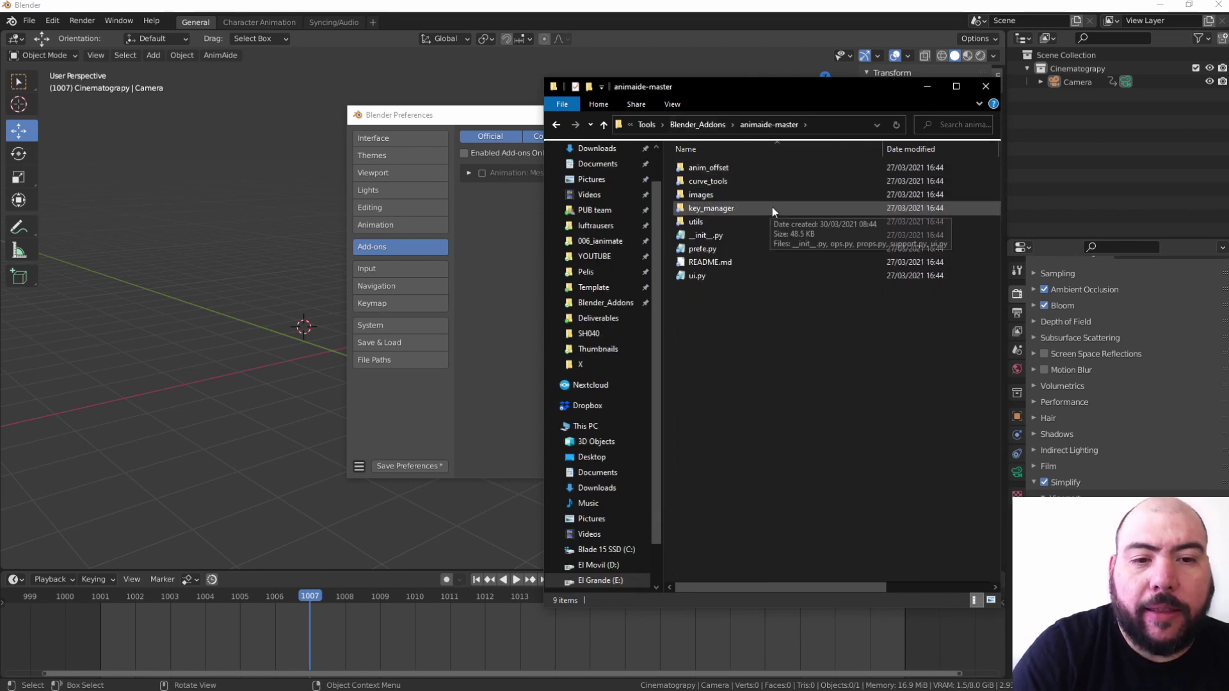
{"action": "left_click", "coordinate": [698, 124]}
{"action": "left_click", "coordinate": [761, 210]}
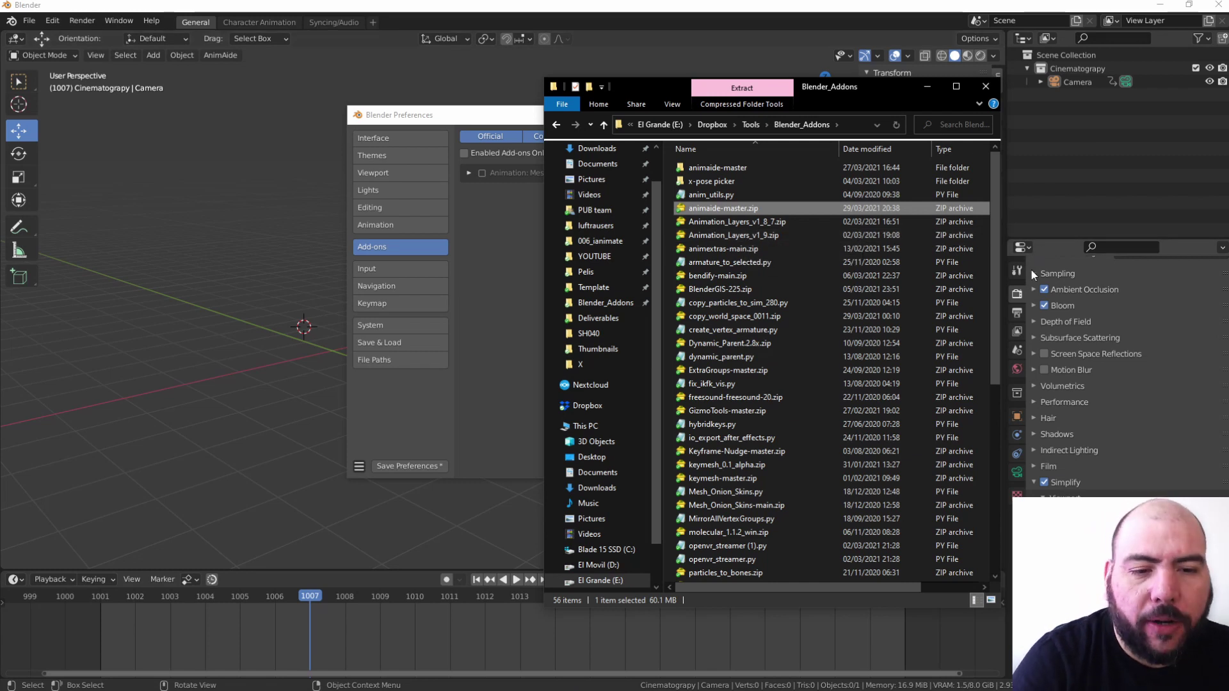
{"action": "left_click", "coordinate": [1019, 298]}
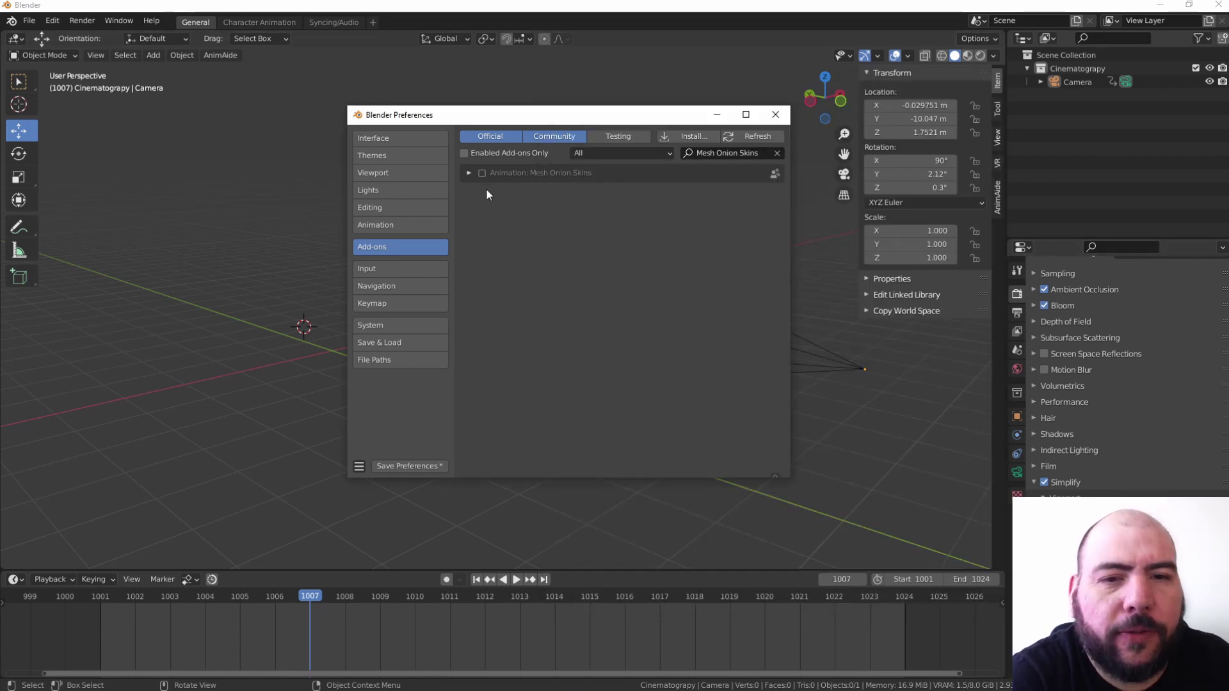
- Expand the Animation: Mesh Onion Skins entry and tick its checkbox to enable it
{"action": "left_click", "coordinate": [468, 171]}
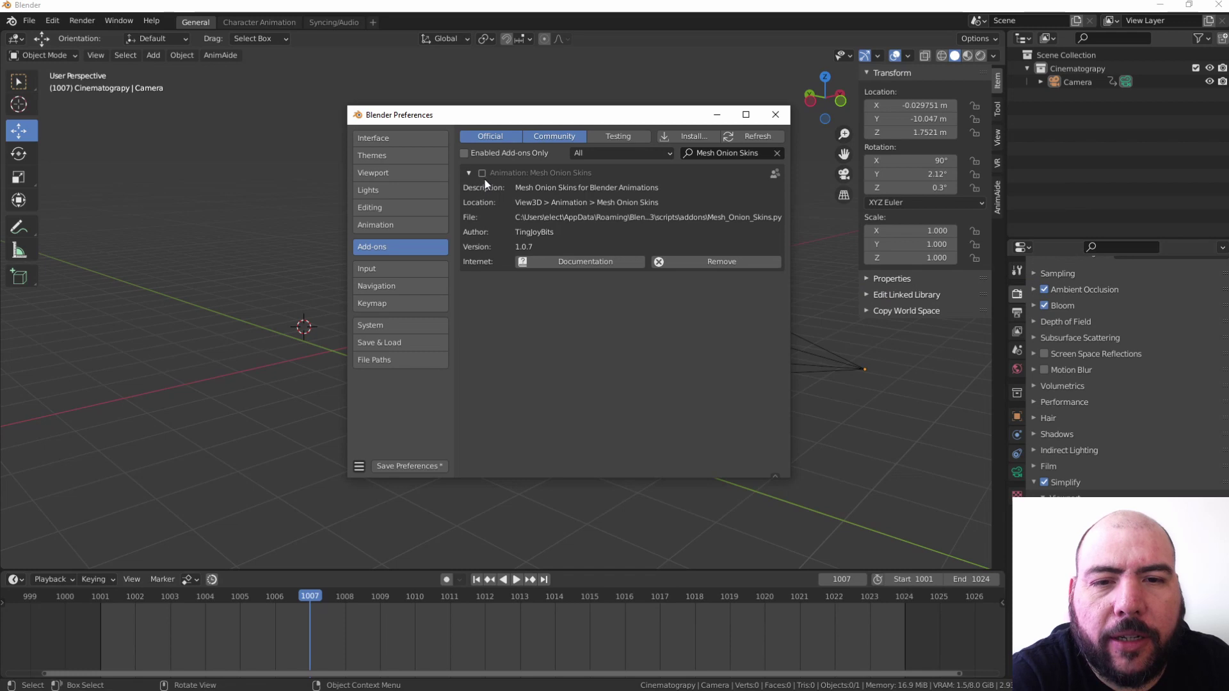
{"action": "left_click", "coordinate": [482, 174]}
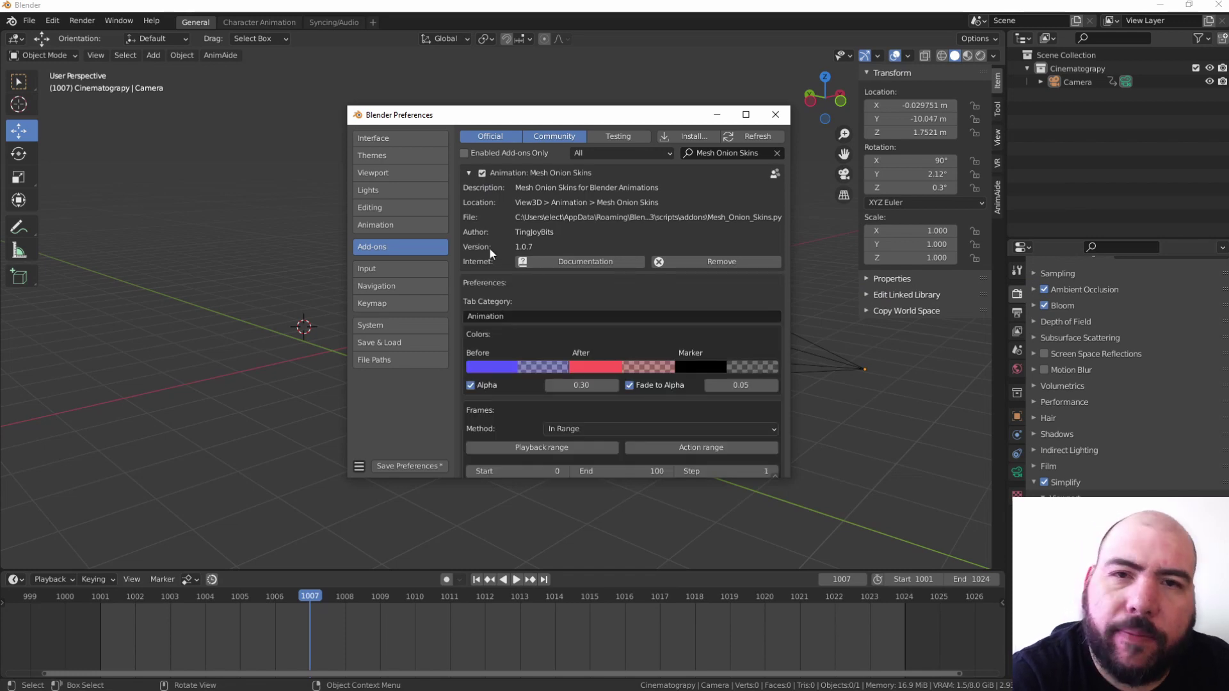